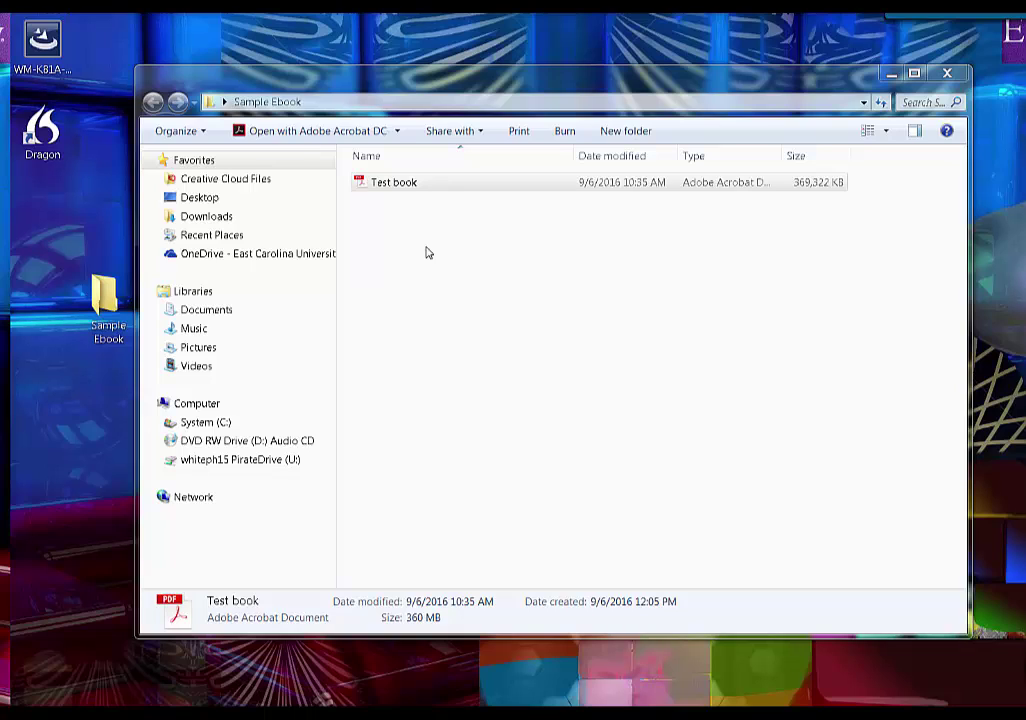
Step: Open Test book.pdf in Acrobat with the page thumbnails panel showing
{"action": "double_click", "coordinate": [389, 186]}
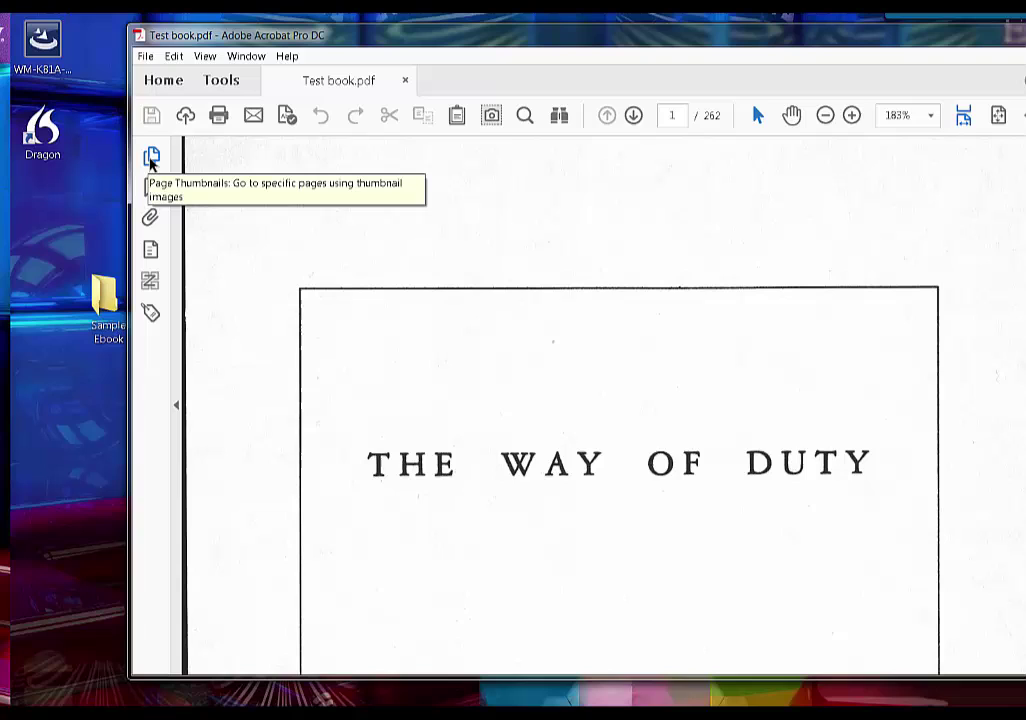
{"action": "left_click", "coordinate": [151, 158]}
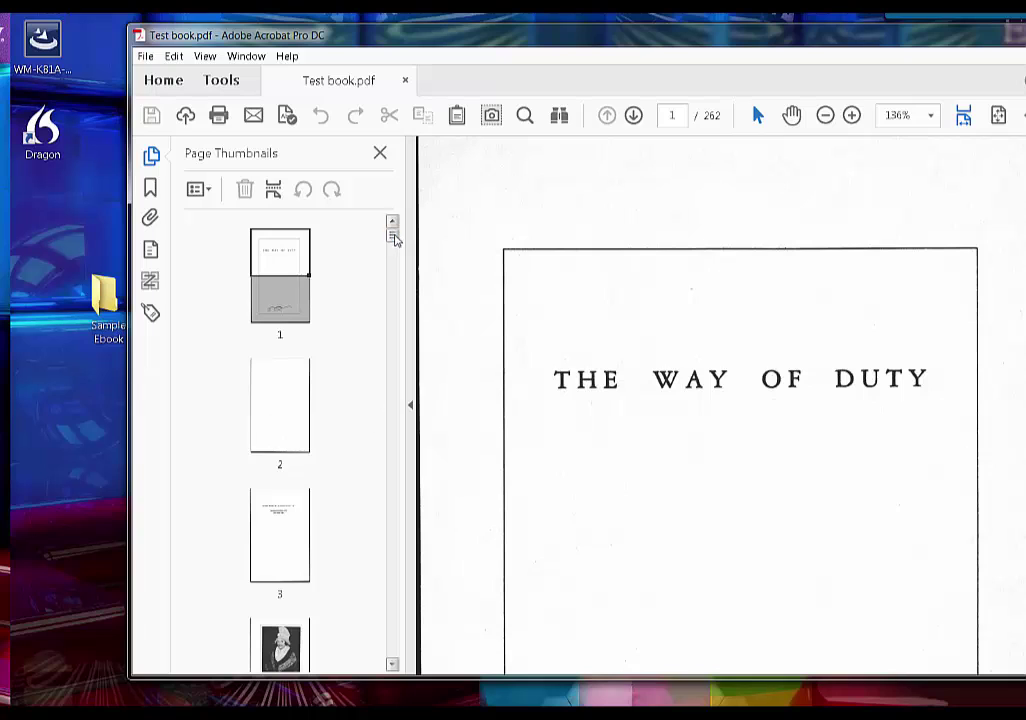
{"action": "left_click_drag", "start_coordinate": [395, 241], "coordinate": [395, 287]}
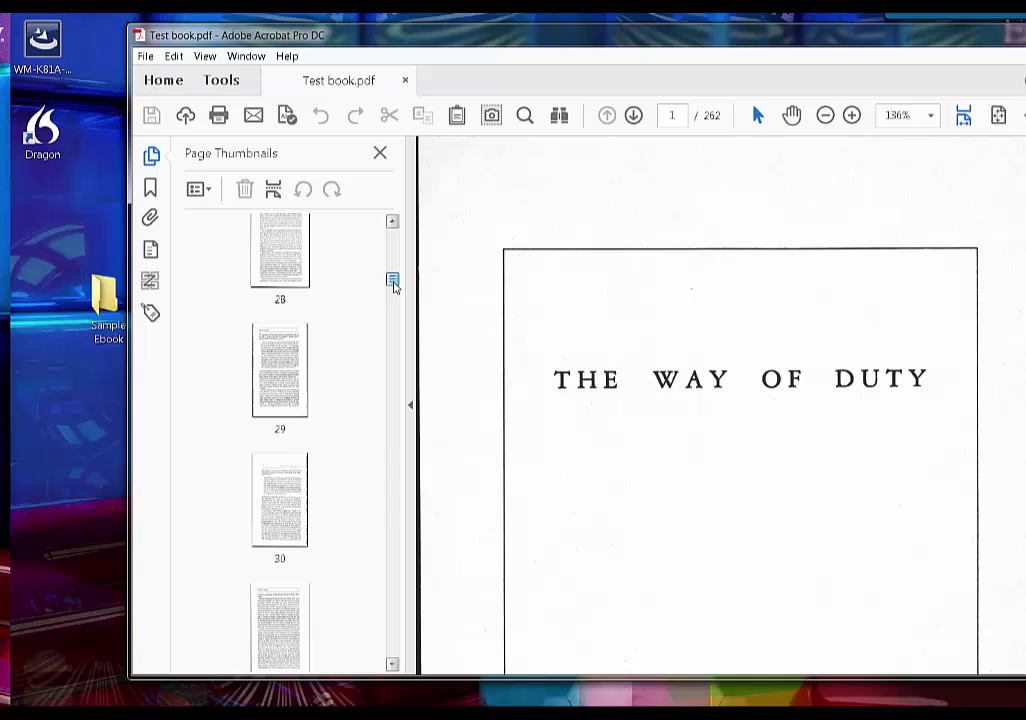
{"action": "scroll", "coordinate": [364, 296], "scroll_direction": "up", "scroll_amount": 15}
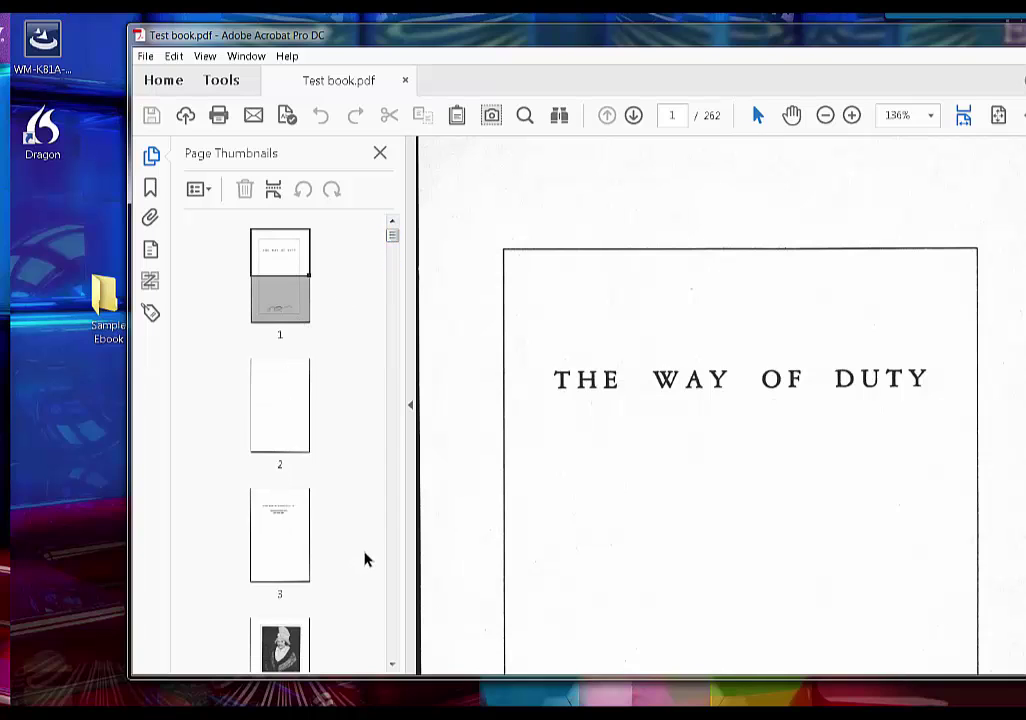
Step: Scroll through the thumbnails to the Preface on page 11
{"action": "left_click", "coordinate": [391, 666]}
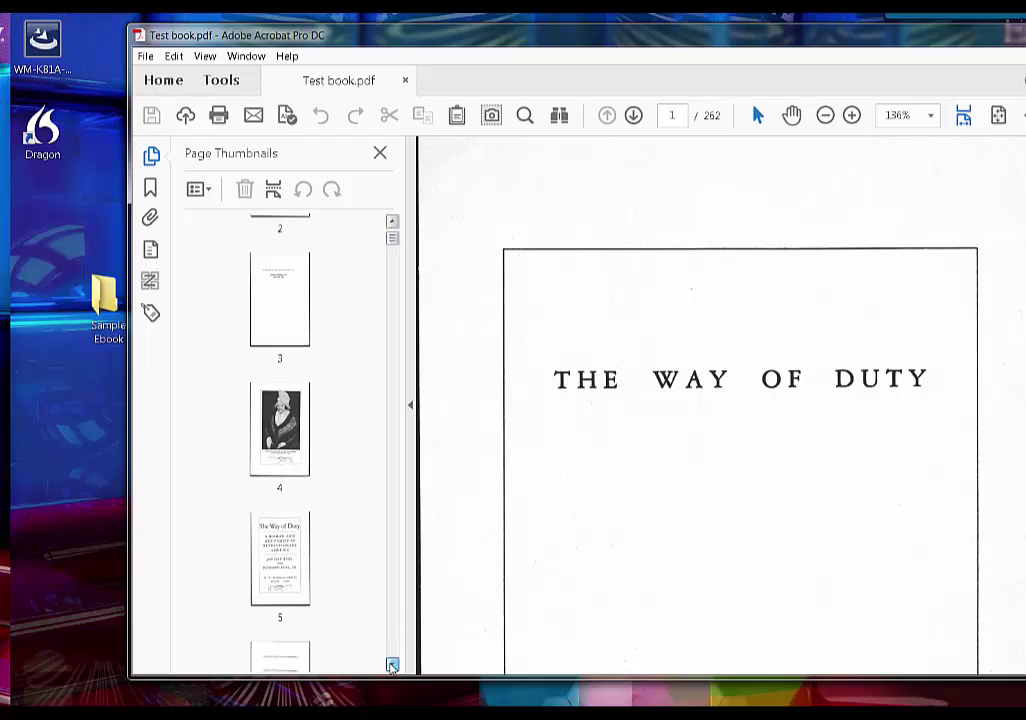
{"action": "left_click", "coordinate": [391, 666]}
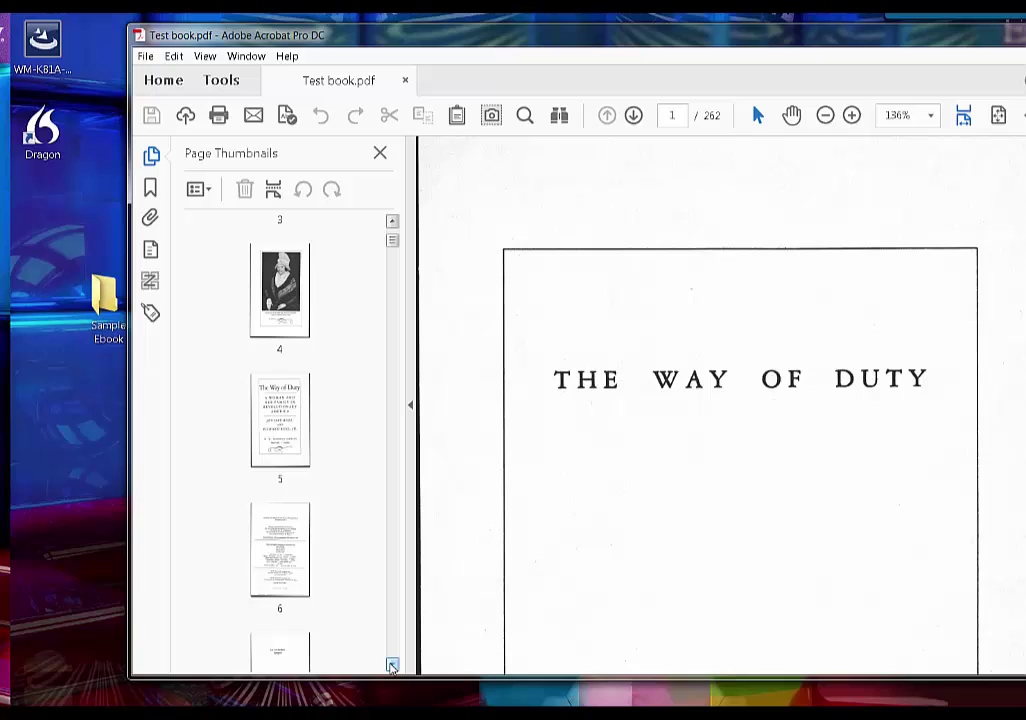
{"action": "left_click", "coordinate": [391, 666]}
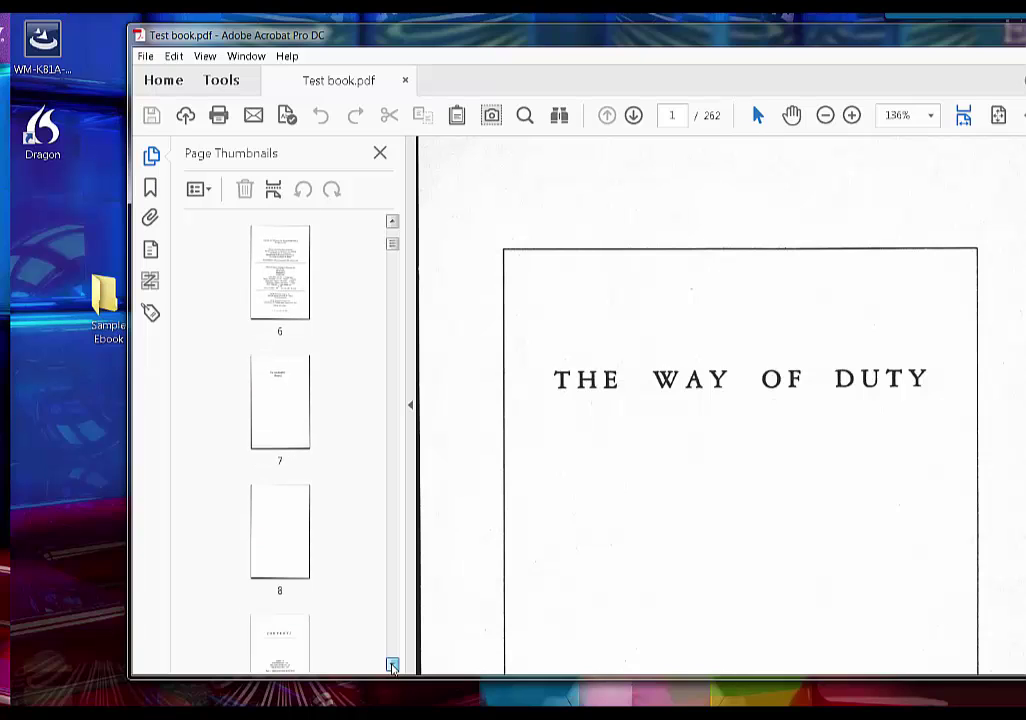
{"action": "left_click", "coordinate": [391, 666]}
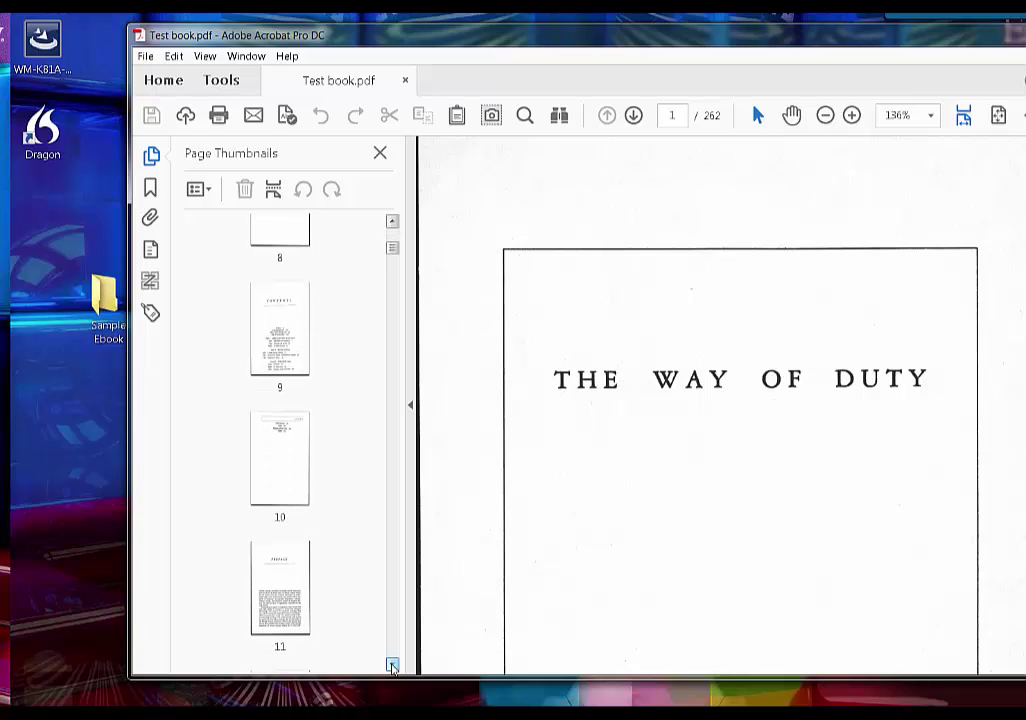
{"action": "left_click", "coordinate": [285, 583]}
{"action": "left_click", "coordinate": [392, 666]}
{"action": "left_click_drag", "start_coordinate": [392, 666], "coordinate": [392, 666]}
Step: Check pages 18, 17 and 23, then settle on blank page 22 before chapter I
{"action": "left_click", "coordinate": [293, 605]}
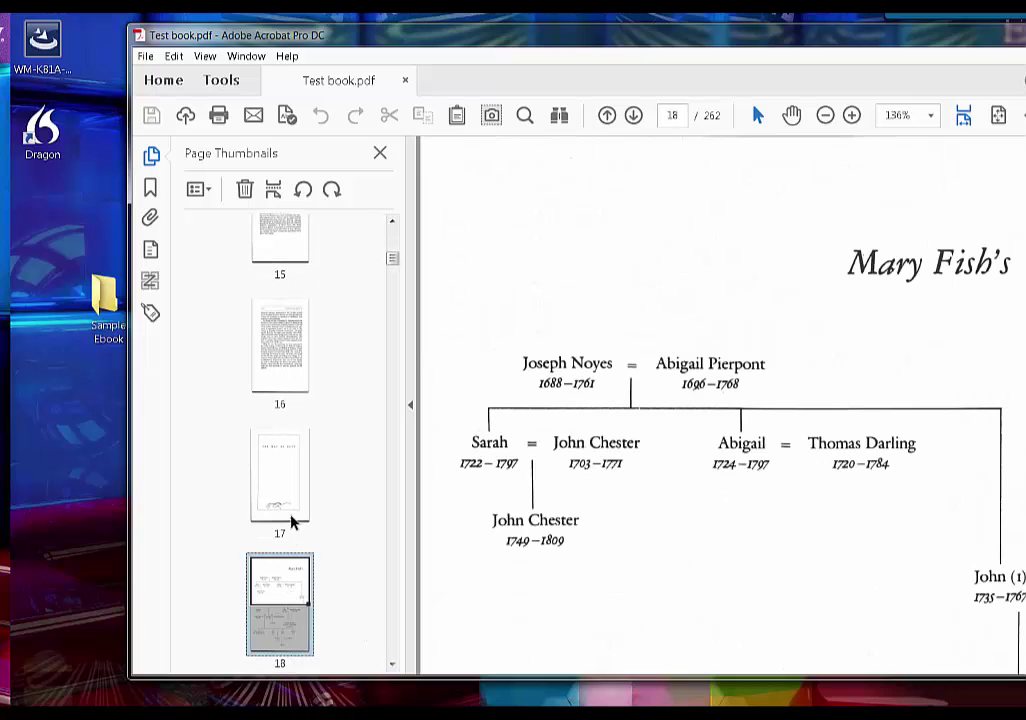
{"action": "left_click", "coordinate": [278, 485]}
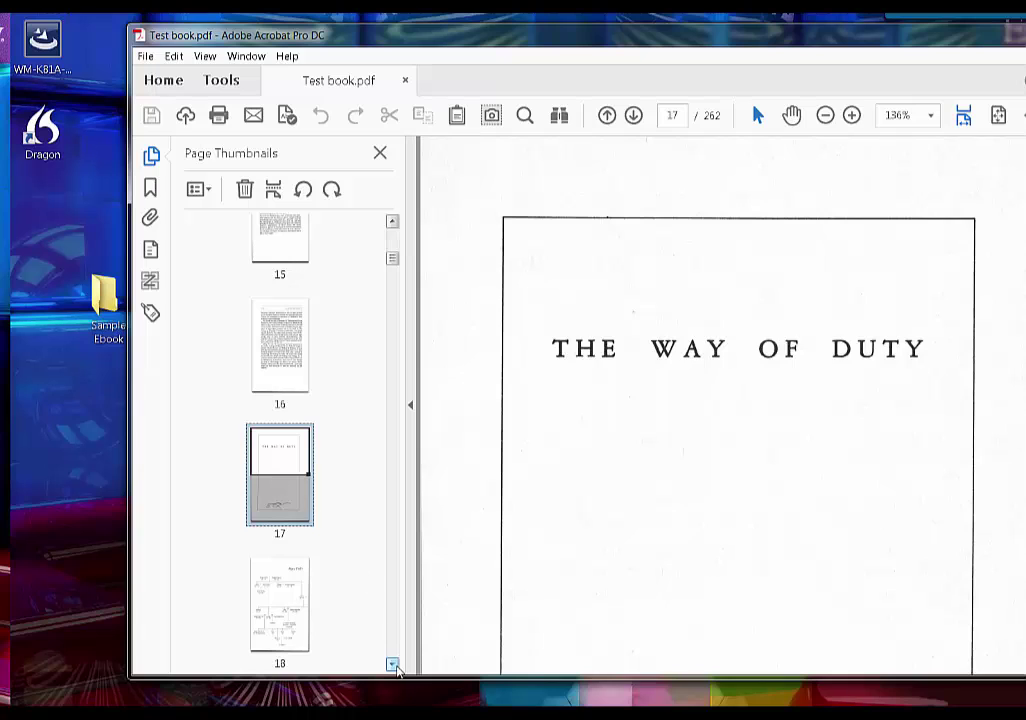
{"action": "left_click_drag", "start_coordinate": [392, 665], "coordinate": [392, 665]}
{"action": "left_click", "coordinate": [284, 553]}
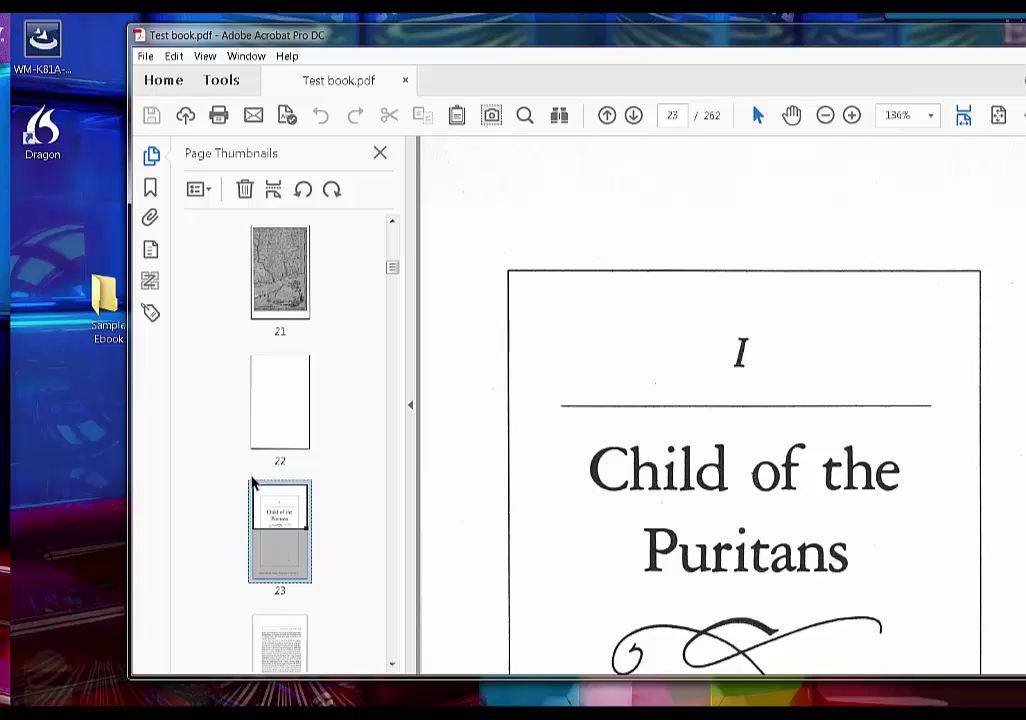
{"action": "left_click", "coordinate": [267, 414]}
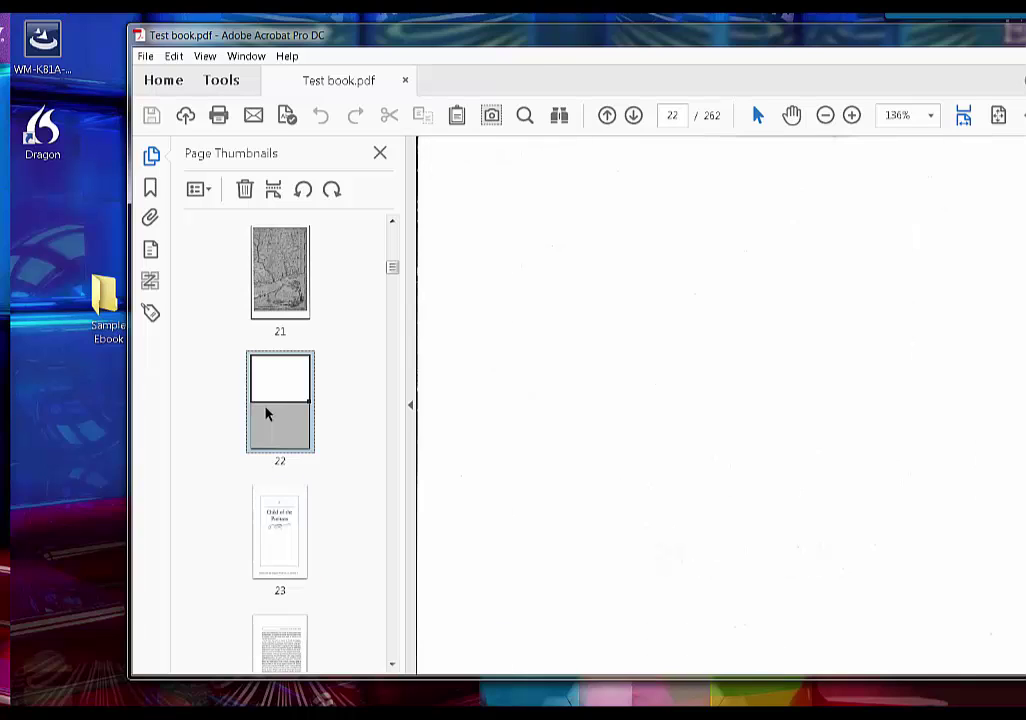
Step: Extract pages 1–22 into a new document and confirm deleting them from Test book
{"action": "right_click", "coordinate": [267, 414]}
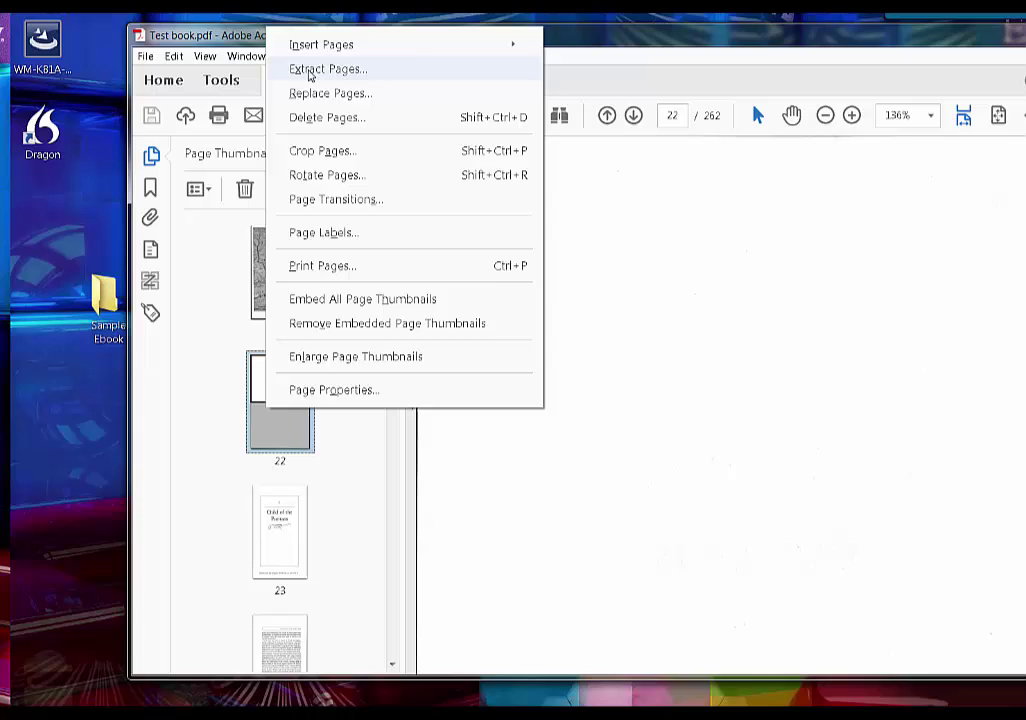
{"action": "left_click", "coordinate": [309, 70]}
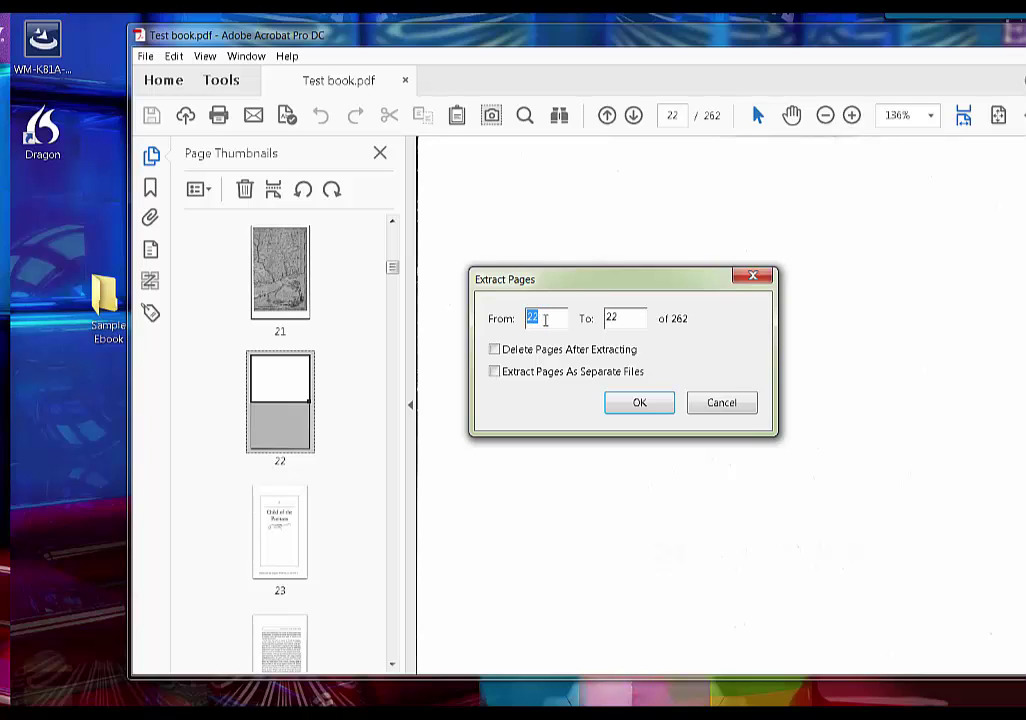
{"action": "type", "text": "1"}
{"action": "left_click", "coordinate": [643, 406]}
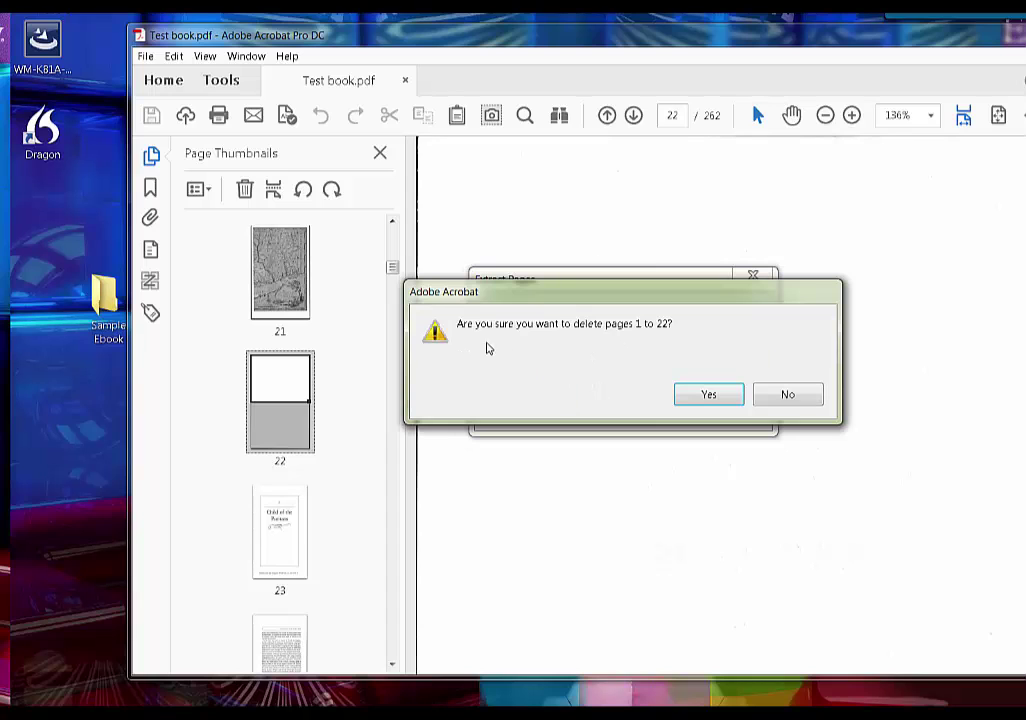
{"action": "left_click", "coordinate": [705, 396]}
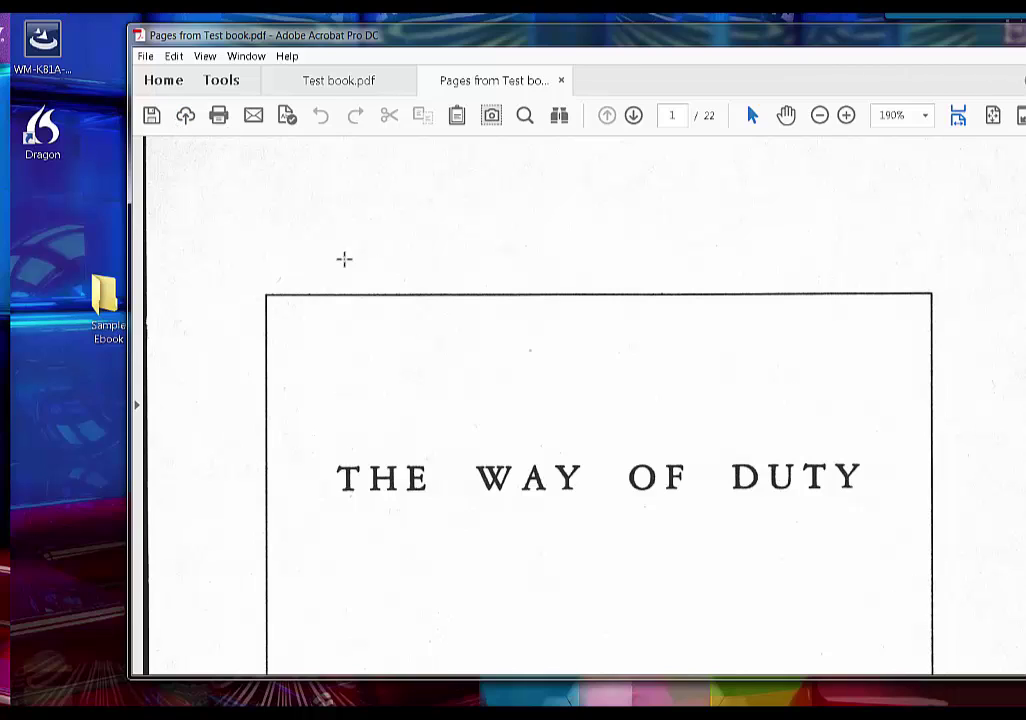
Step: Save the extracted pages as 'front matter of sample book.pdf' in the Desktop's Sample Ebook folder
{"action": "left_click", "coordinate": [147, 57]}
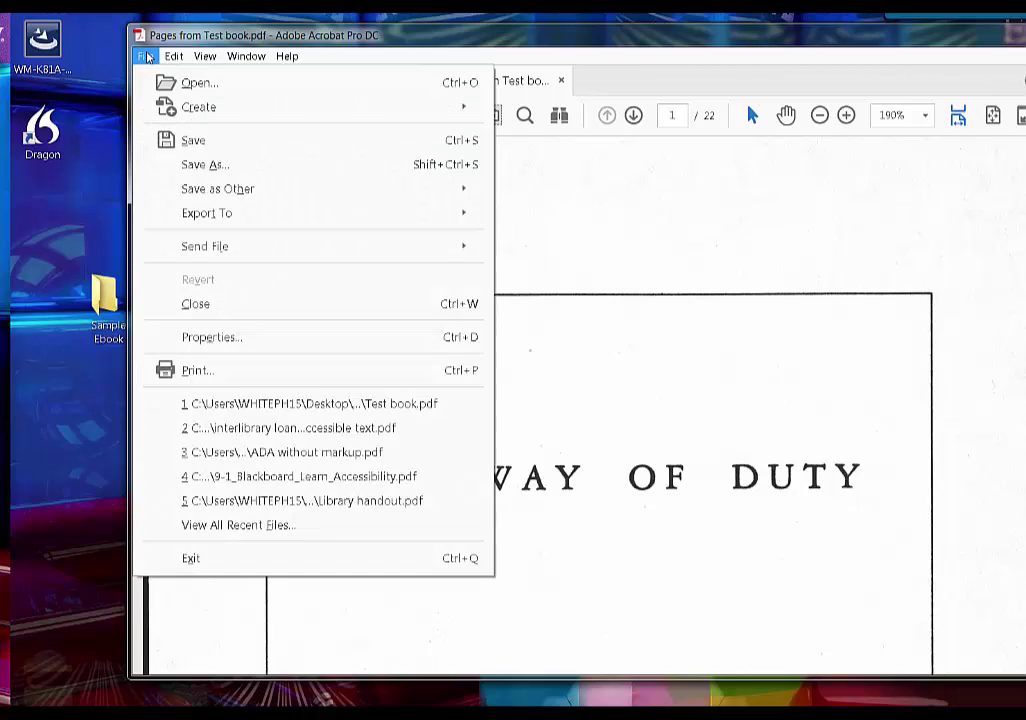
{"action": "left_click", "coordinate": [187, 166]}
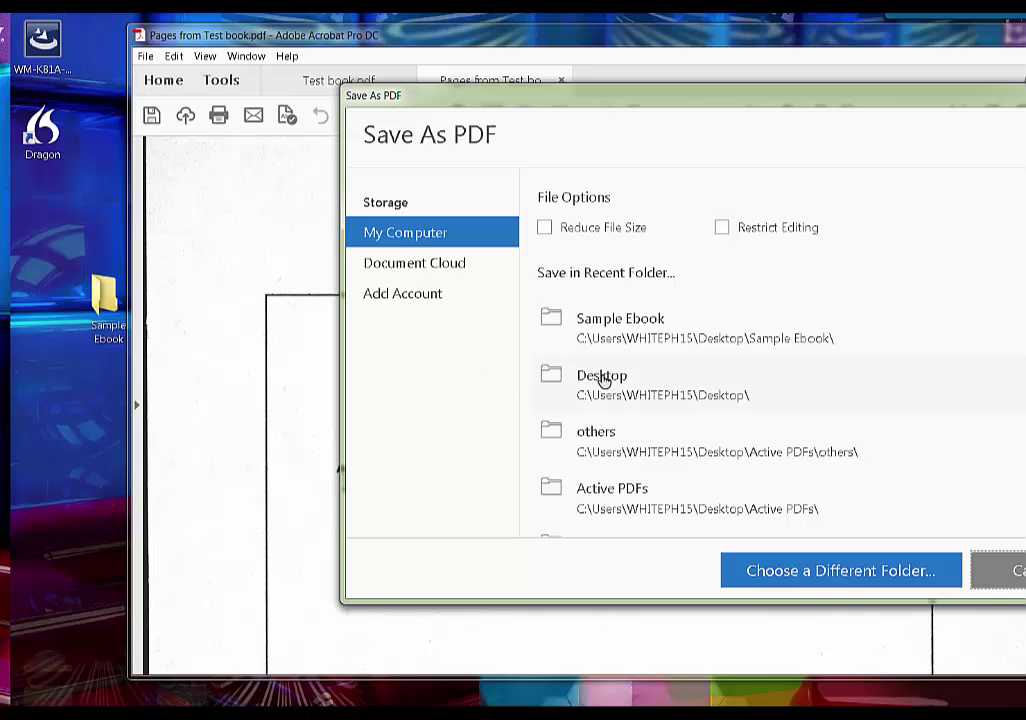
{"action": "left_click", "coordinate": [603, 380]}
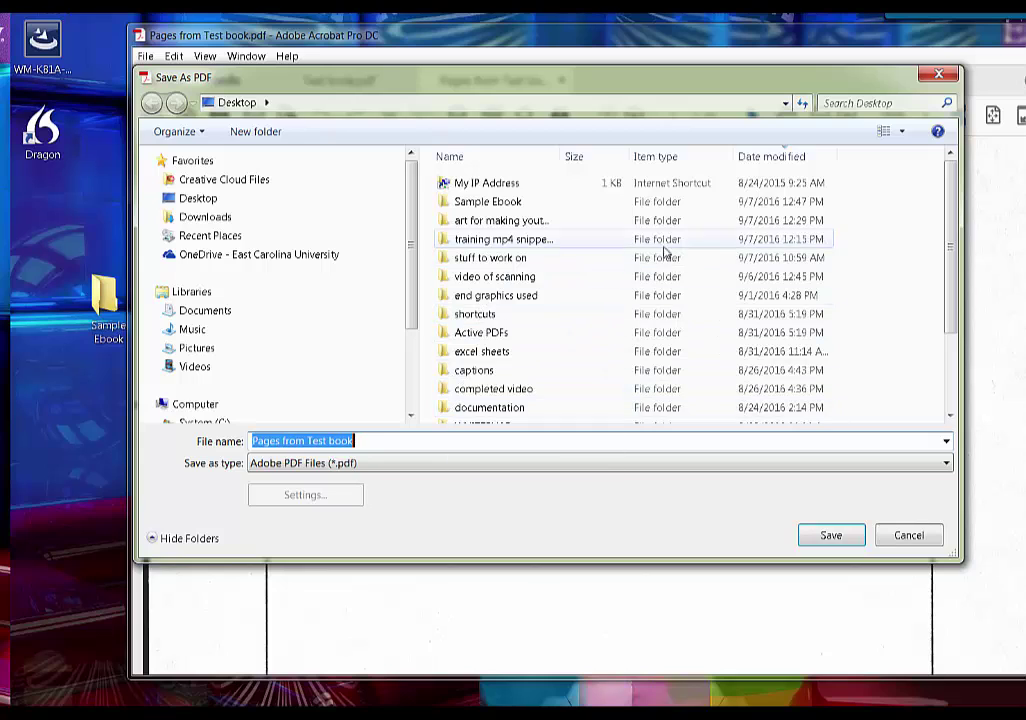
{"action": "double_click", "coordinate": [496, 203]}
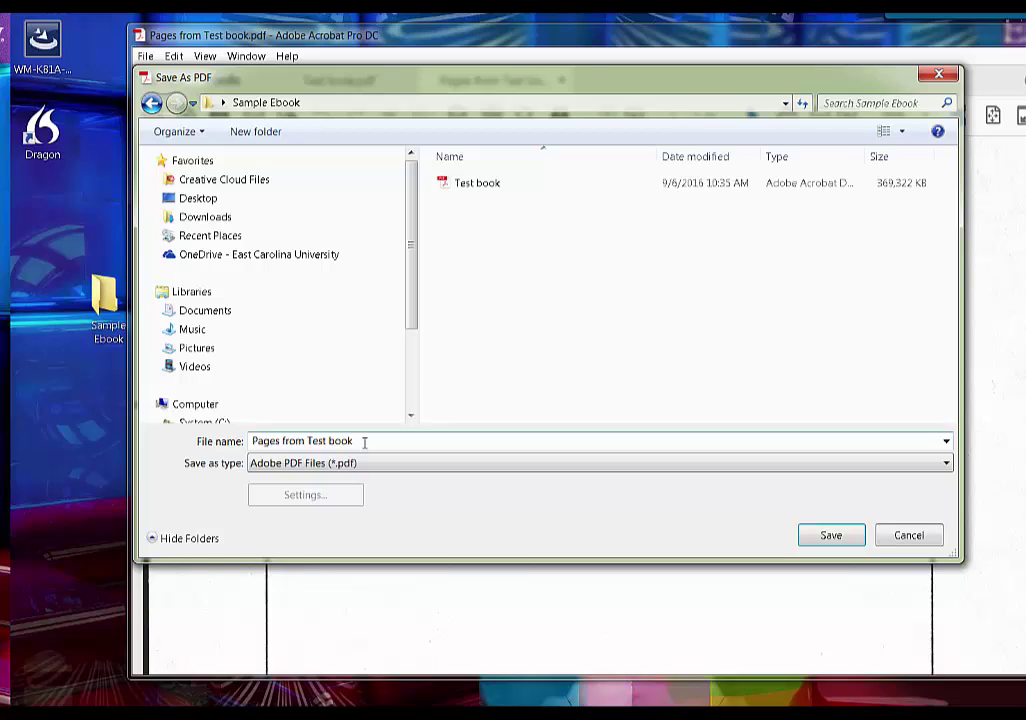
{"action": "left_click", "coordinate": [365, 443]}
{"action": "type", "text": "front matter of sample book"}
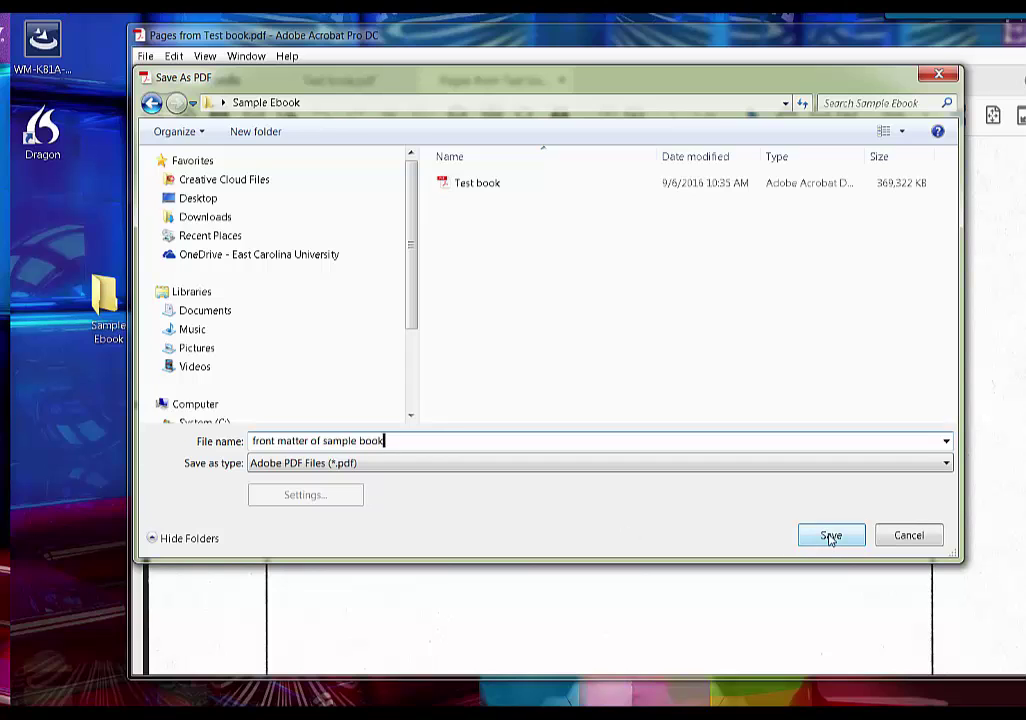
{"action": "left_click", "coordinate": [831, 537]}
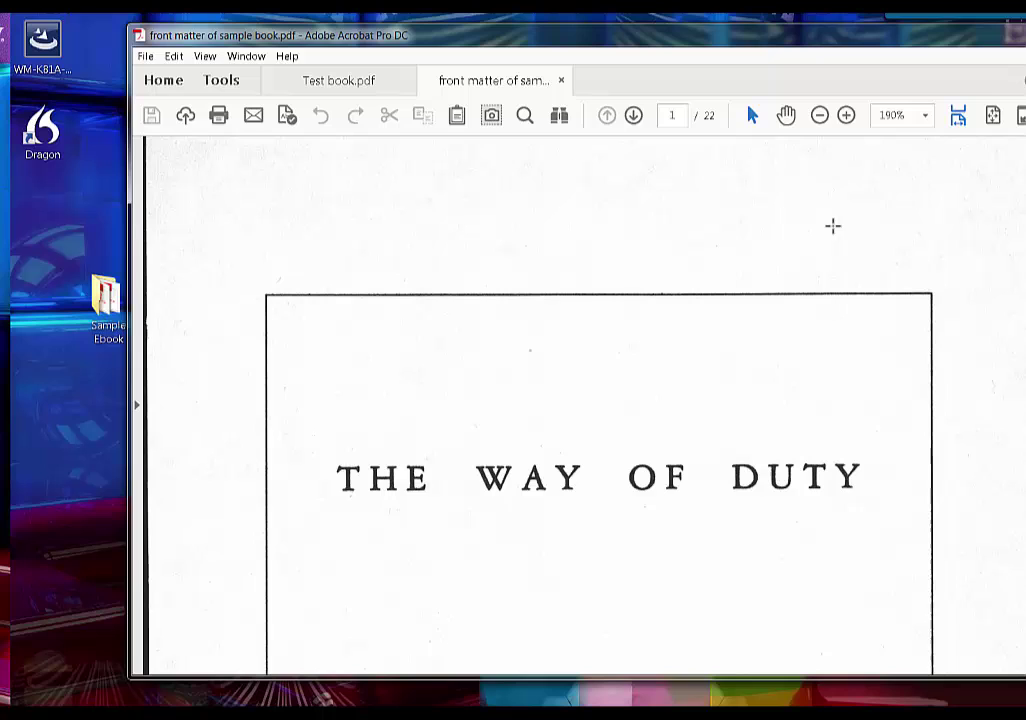
Step: Close the front matter document and find page 17 in Test book, where chapter I ends
{"action": "key", "text": "alt+F4"}
{"action": "left_click", "coordinate": [642, 391]}
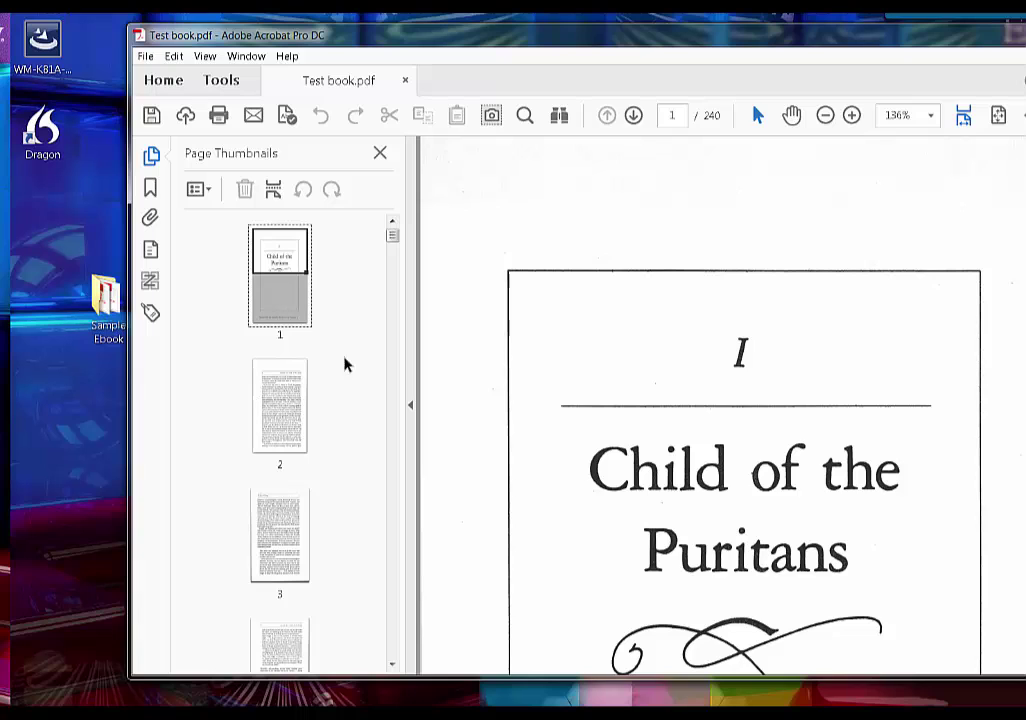
{"action": "left_click_drag", "start_coordinate": [393, 240], "coordinate": [395, 256]}
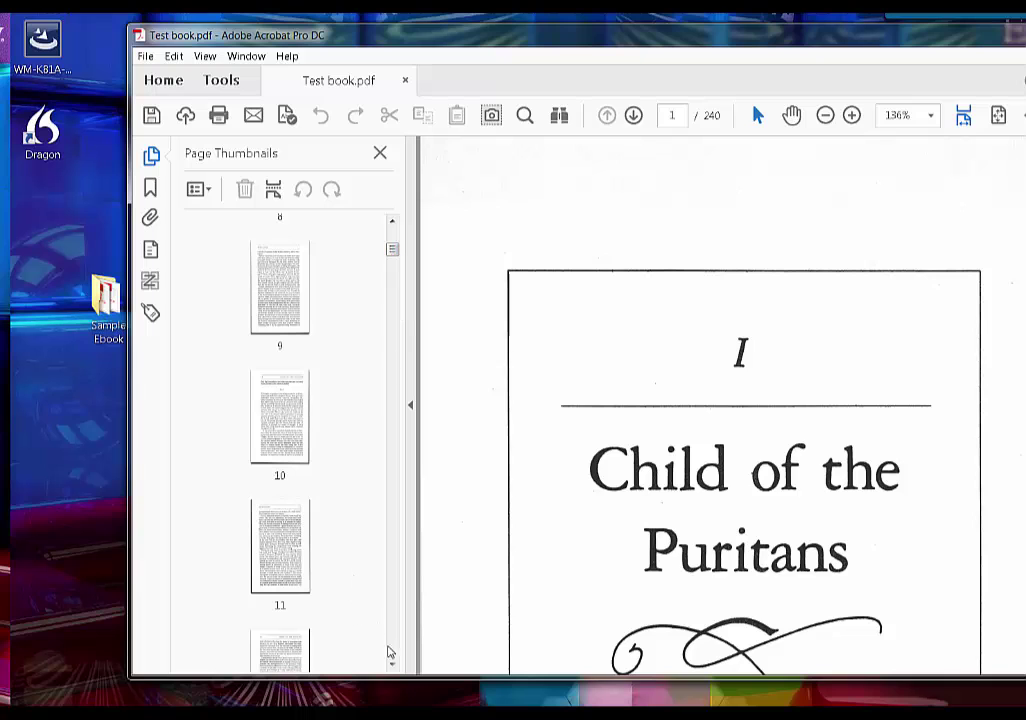
{"action": "left_click", "coordinate": [392, 664]}
{"action": "left_click_drag", "start_coordinate": [392, 664], "coordinate": [392, 664]}
{"action": "left_click", "coordinate": [280, 541]}
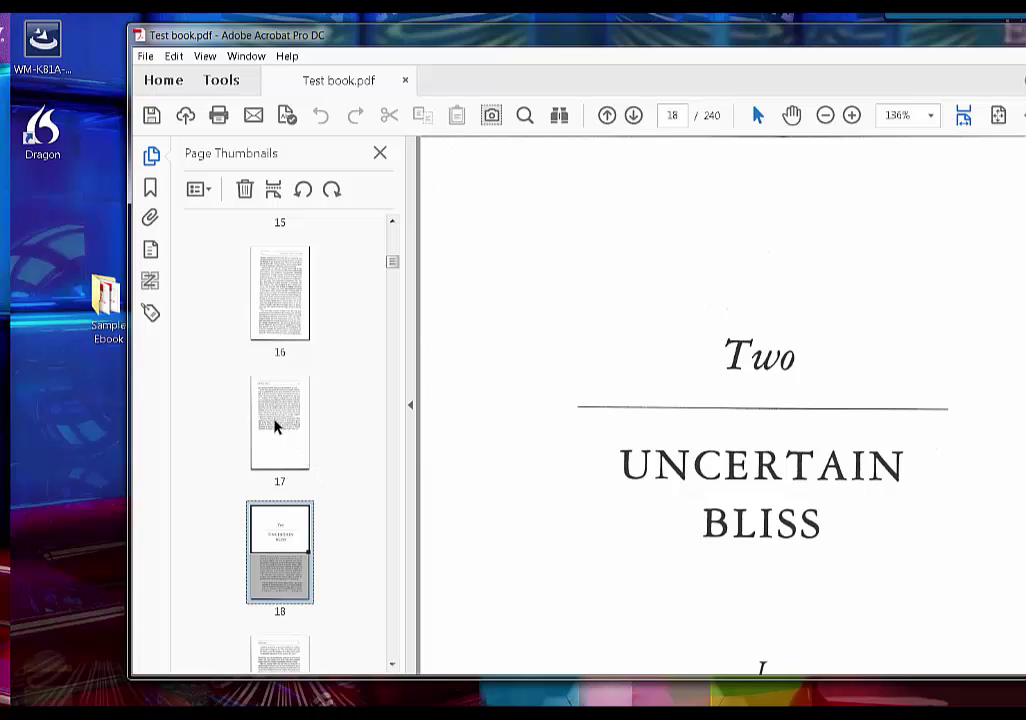
{"action": "left_click", "coordinate": [277, 428]}
Step: Extract pages 1–17 with Delete Pages After Extracting checked, and approve the deletion
{"action": "right_click", "coordinate": [278, 446]}
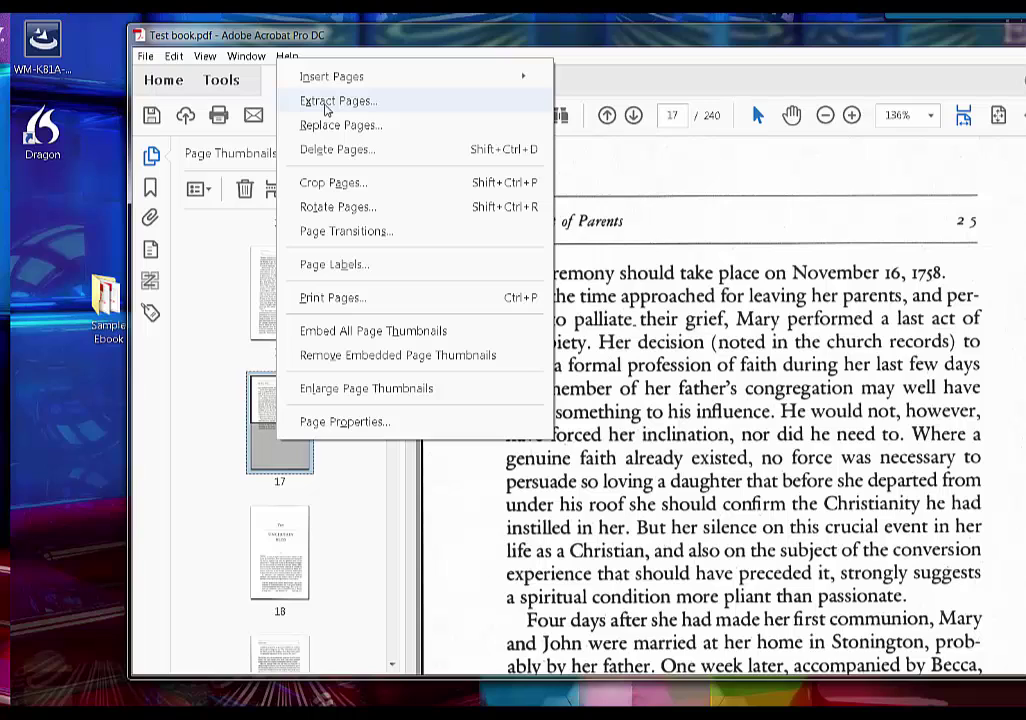
{"action": "left_click", "coordinate": [325, 105]}
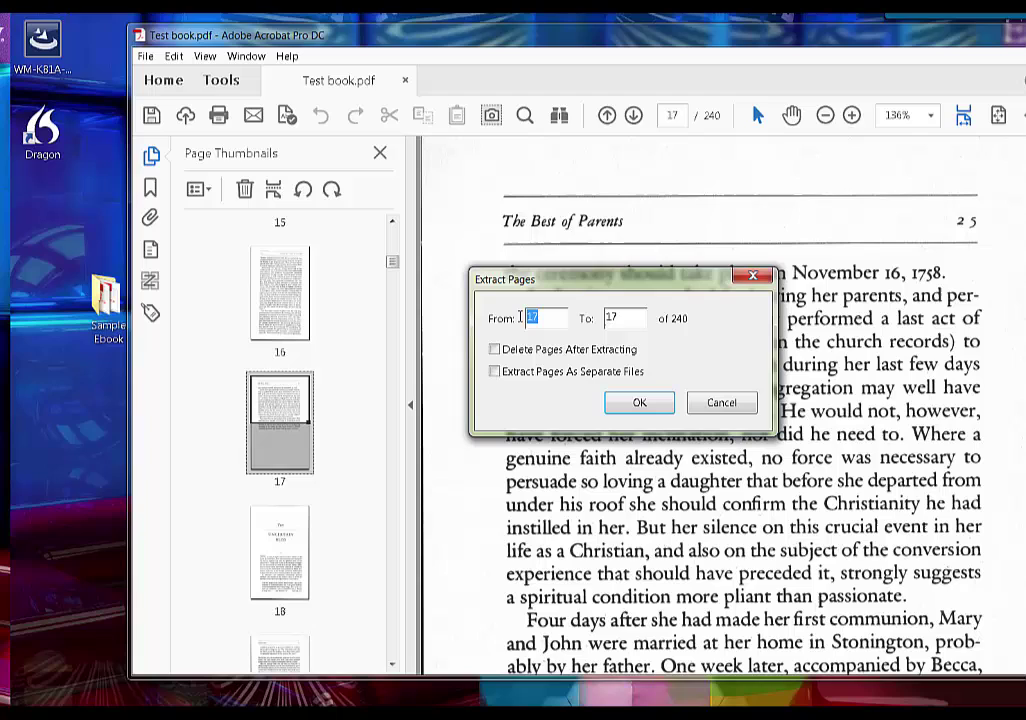
{"action": "type", "text": "1"}
{"action": "left_click", "coordinate": [494, 351]}
{"action": "left_click", "coordinate": [630, 404]}
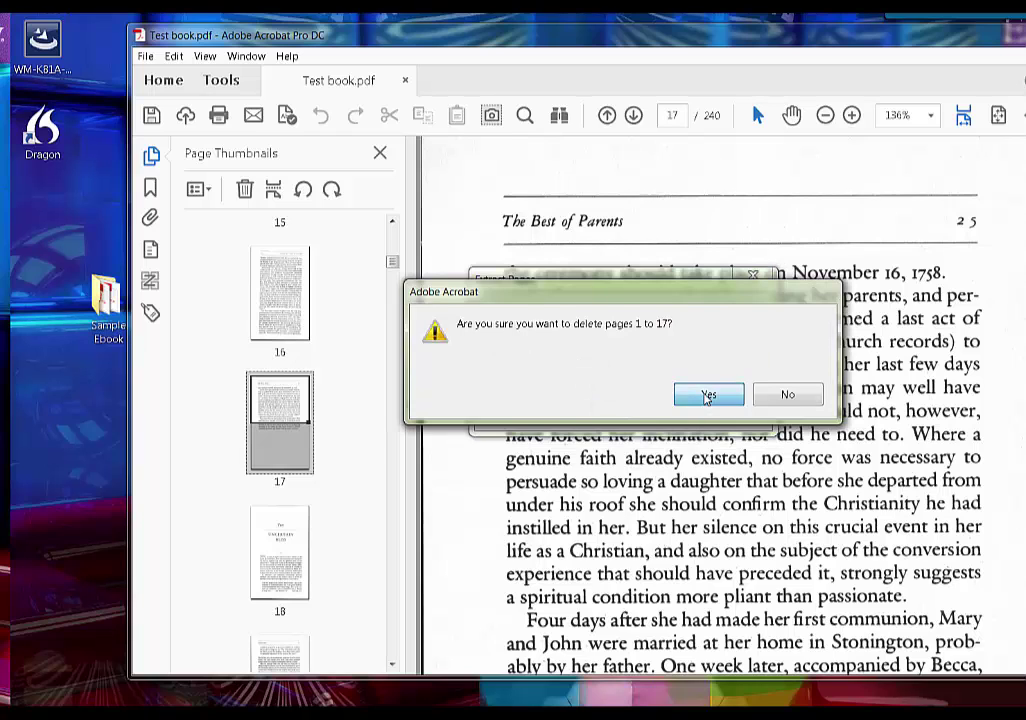
{"action": "left_click", "coordinate": [705, 398]}
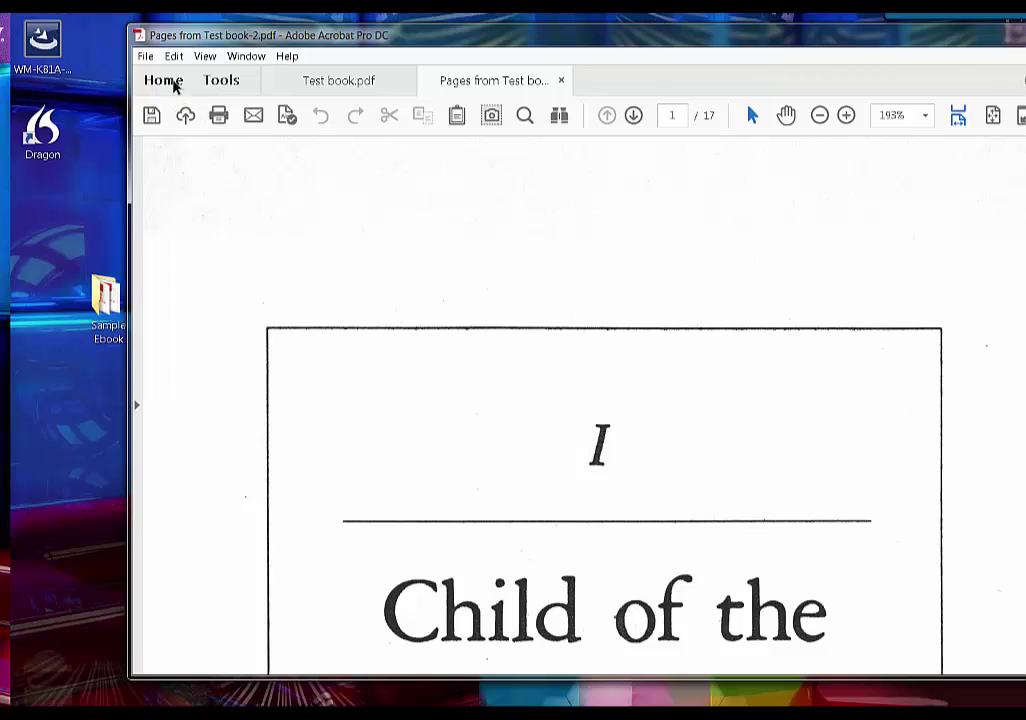
Step: Save the 17 extracted pages as 'chapter 1 of sample book.pdf' in the Sample Ebook folder
{"action": "left_click", "coordinate": [146, 57]}
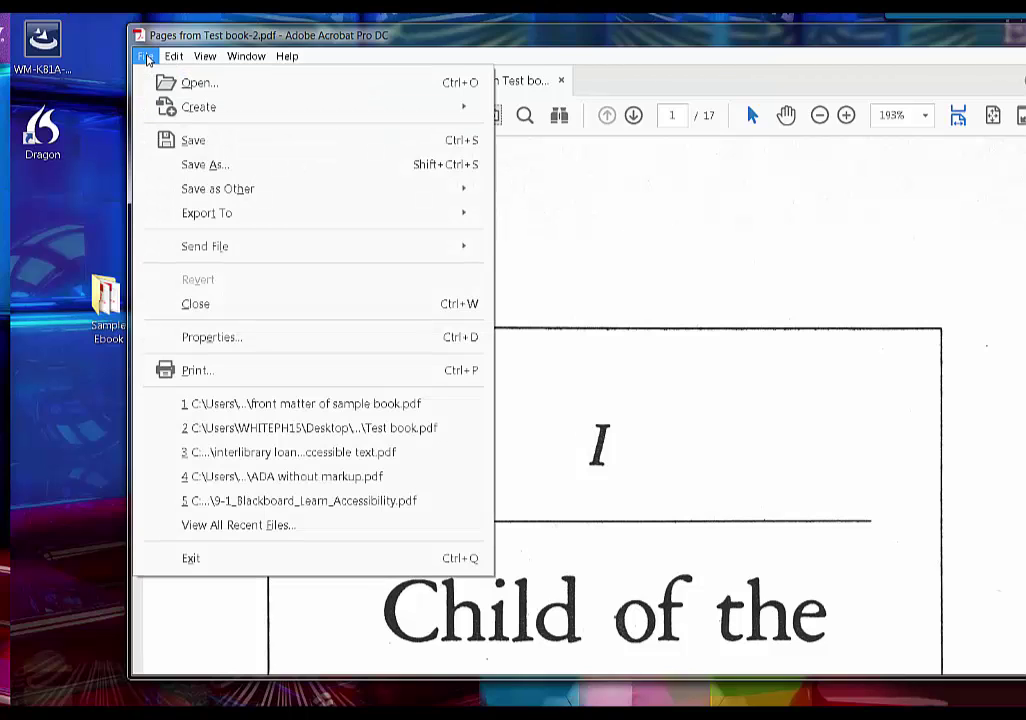
{"action": "left_click", "coordinate": [199, 166]}
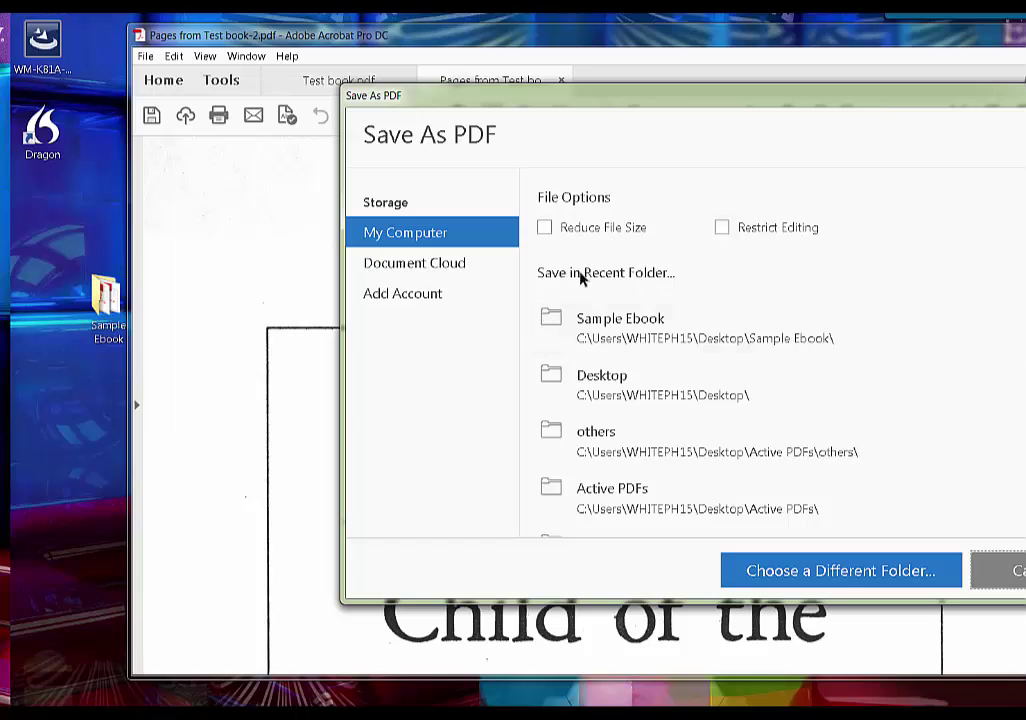
{"action": "left_click", "coordinate": [619, 326]}
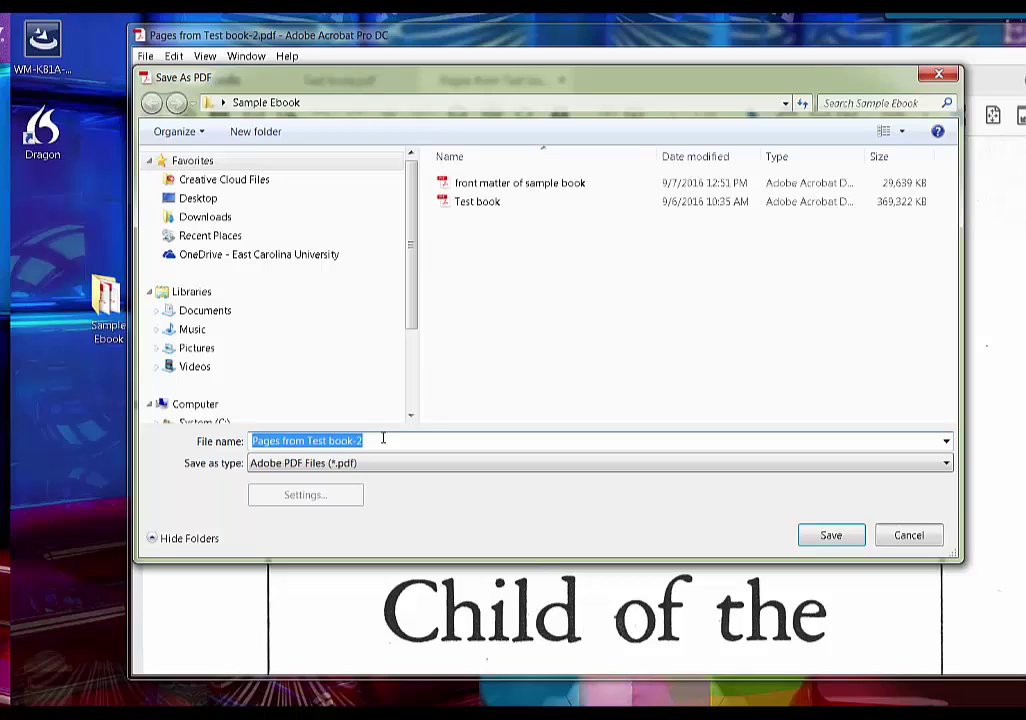
{"action": "left_click_drag", "start_coordinate": [385, 440], "coordinate": [183, 437]}
{"action": "type", "text": "chapter 1"}
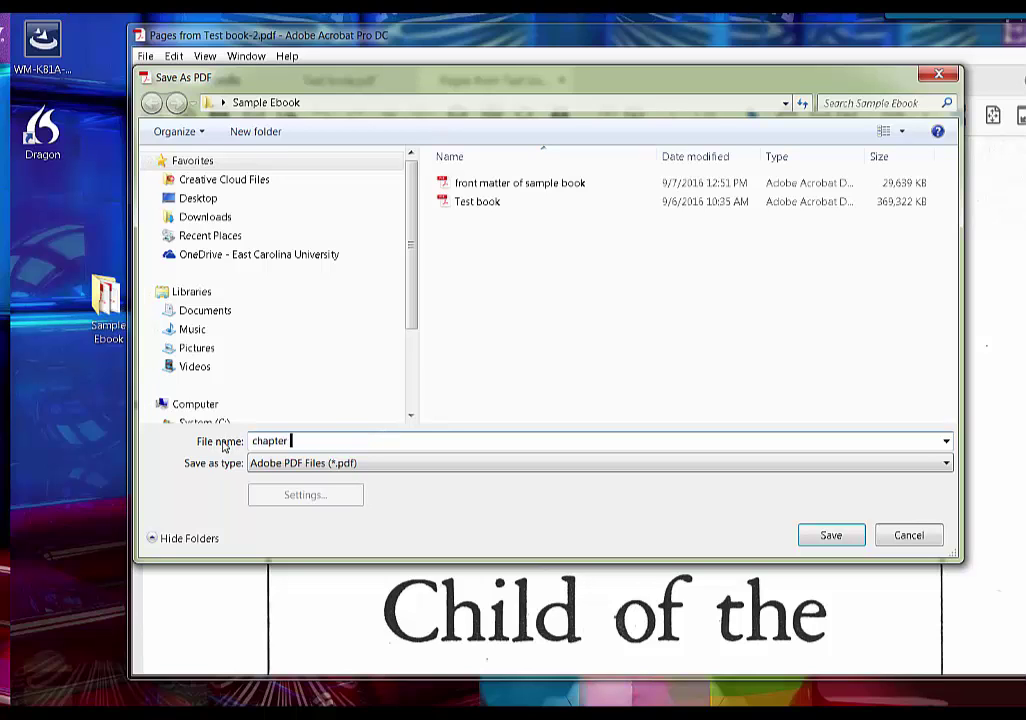
{"action": "type", "text": " of sample book"}
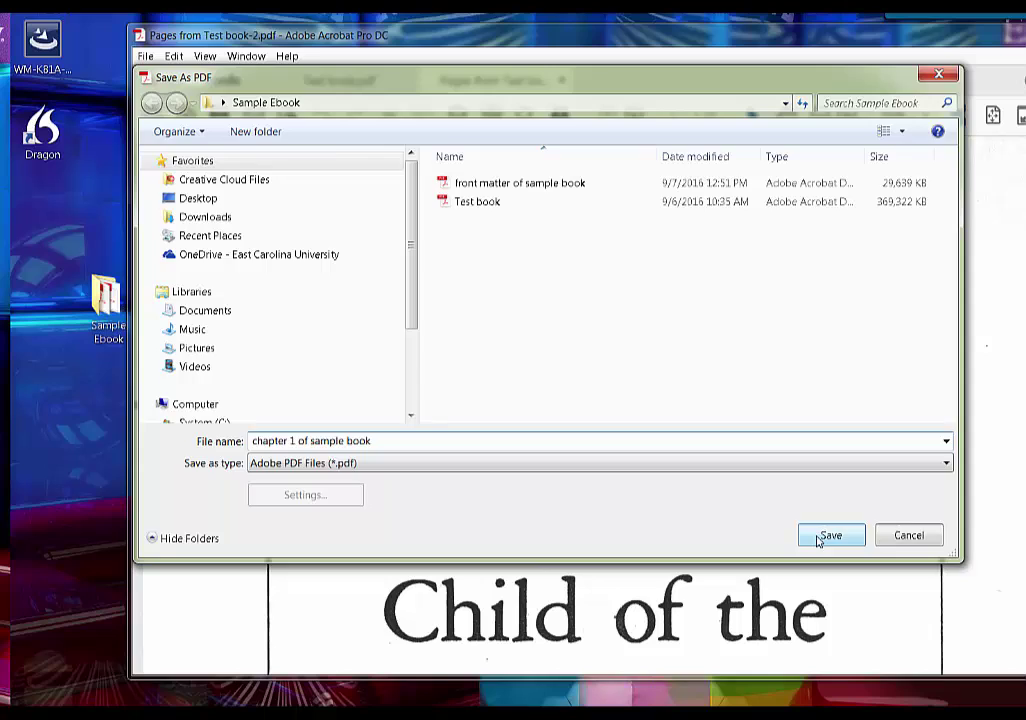
{"action": "left_click", "coordinate": [818, 537]}
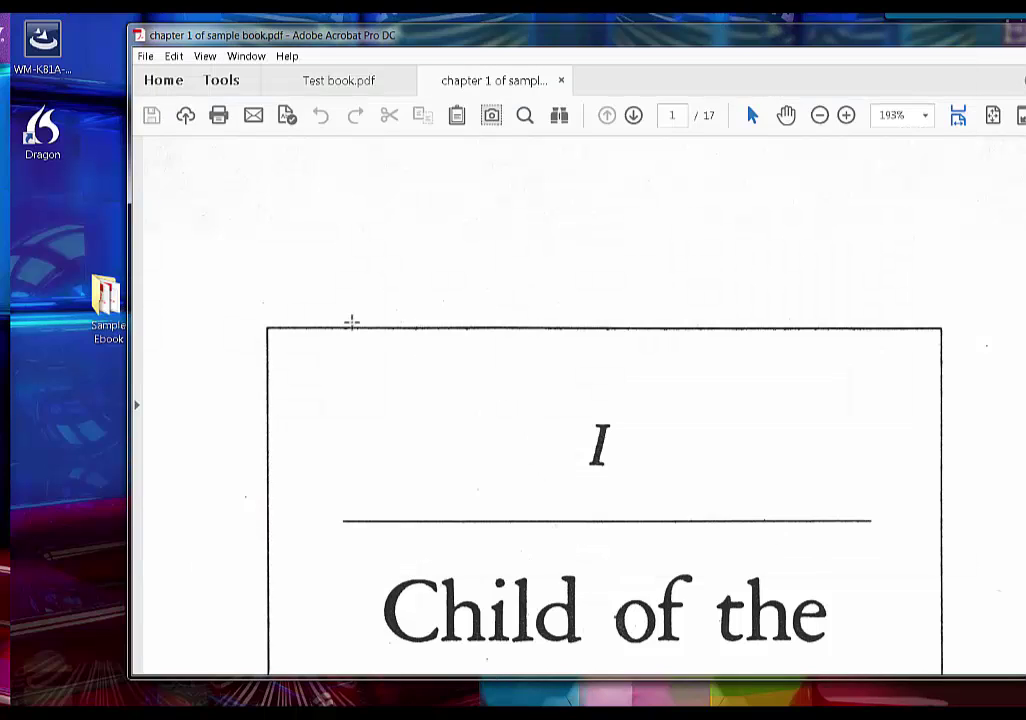
Step: Select text on page 6 and open the Tags panel, which shows No Tags available
{"action": "left_click", "coordinate": [137, 410]}
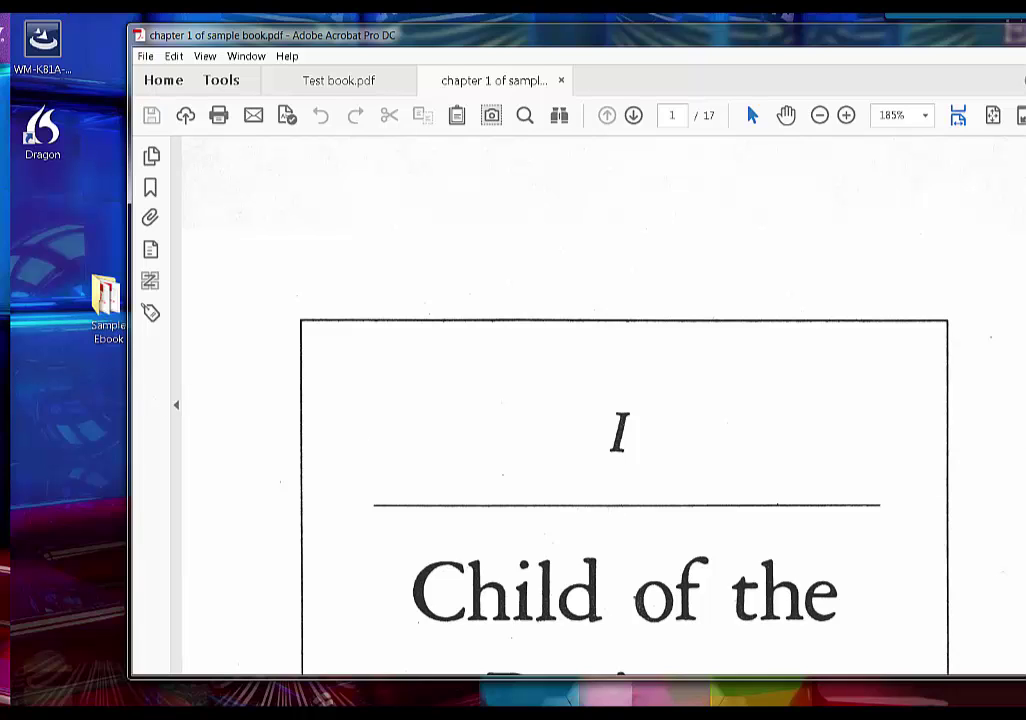
{"action": "scroll", "coordinate": [600, 400], "scroll_direction": "down", "scroll_amount": 15}
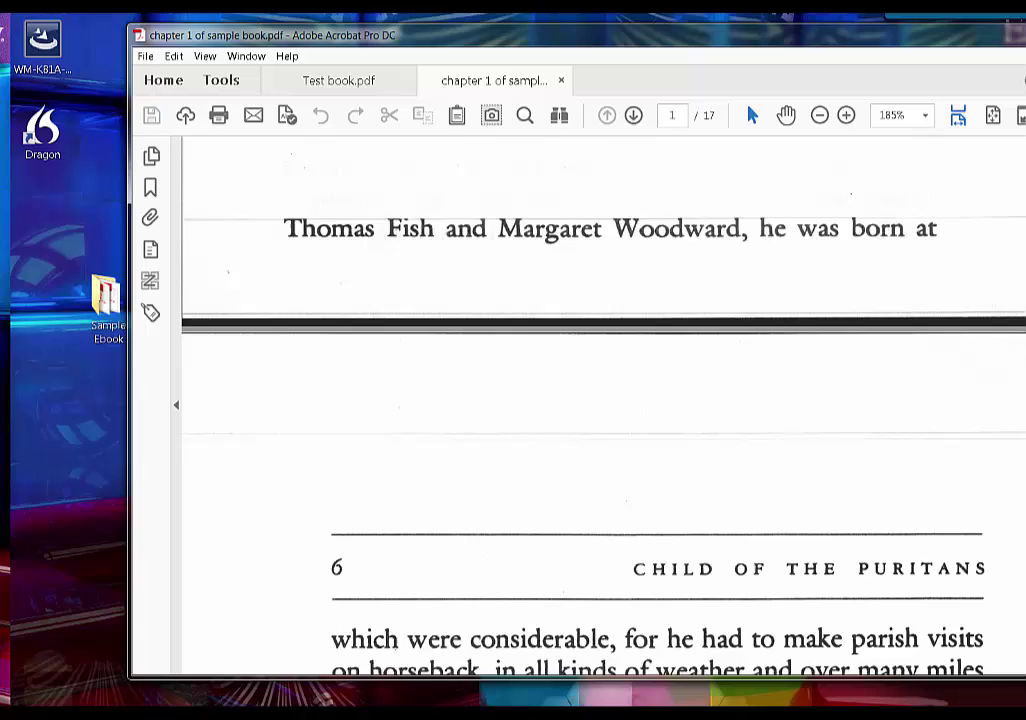
{"action": "scroll", "coordinate": [600, 400], "scroll_direction": "down", "scroll_amount": 5}
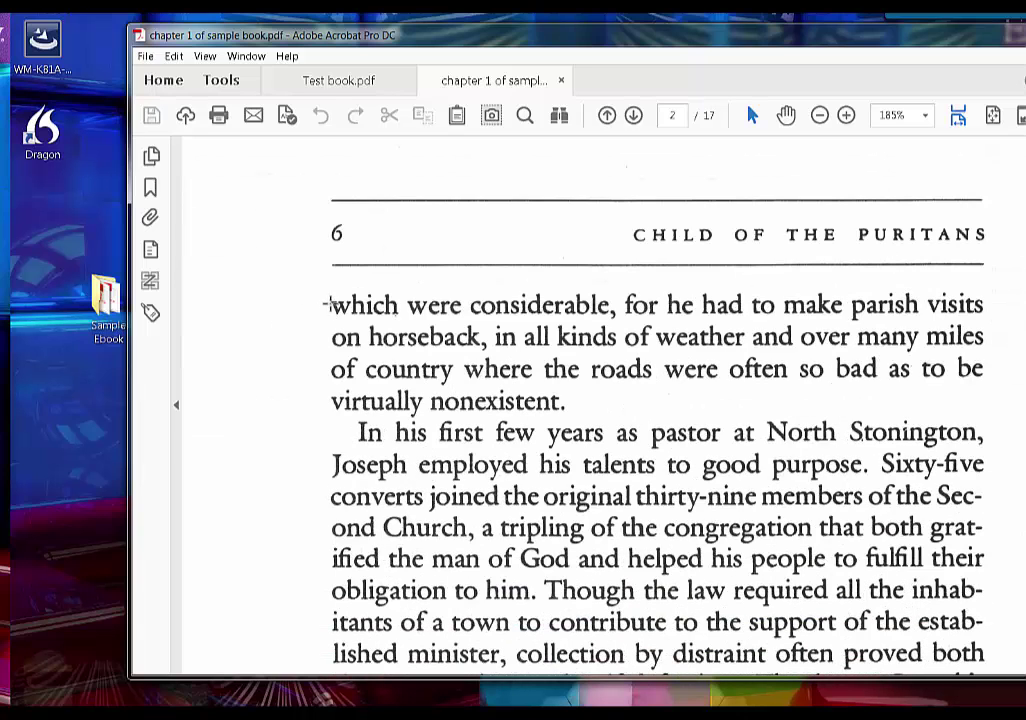
{"action": "left_click_drag", "start_coordinate": [326, 304], "coordinate": [487, 452]}
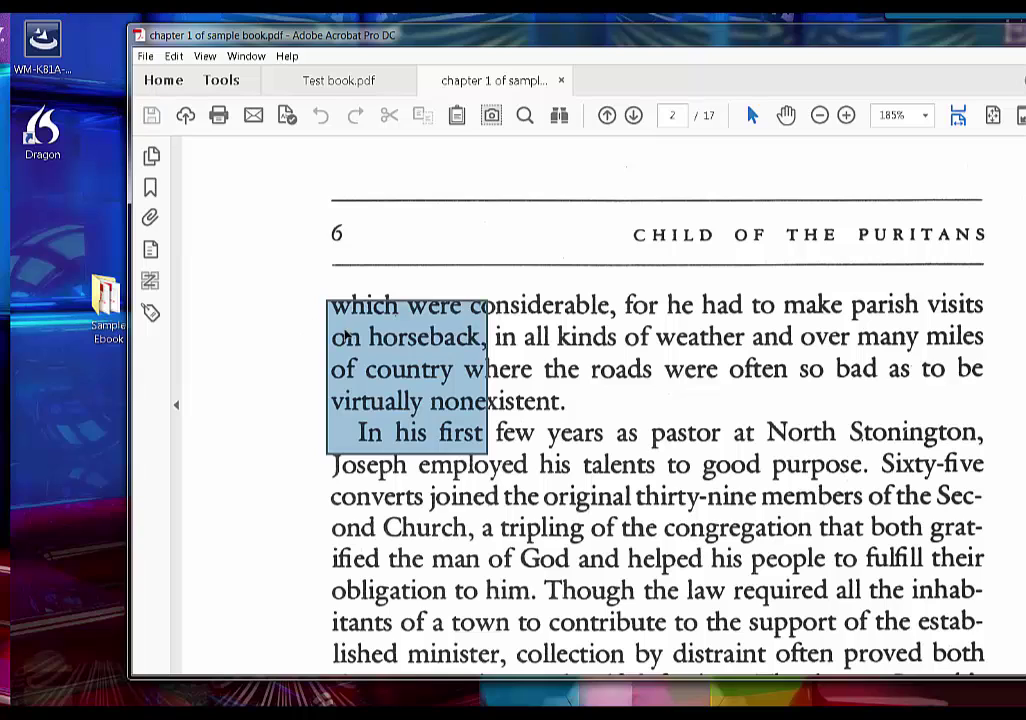
{"action": "left_click", "coordinate": [150, 314]}
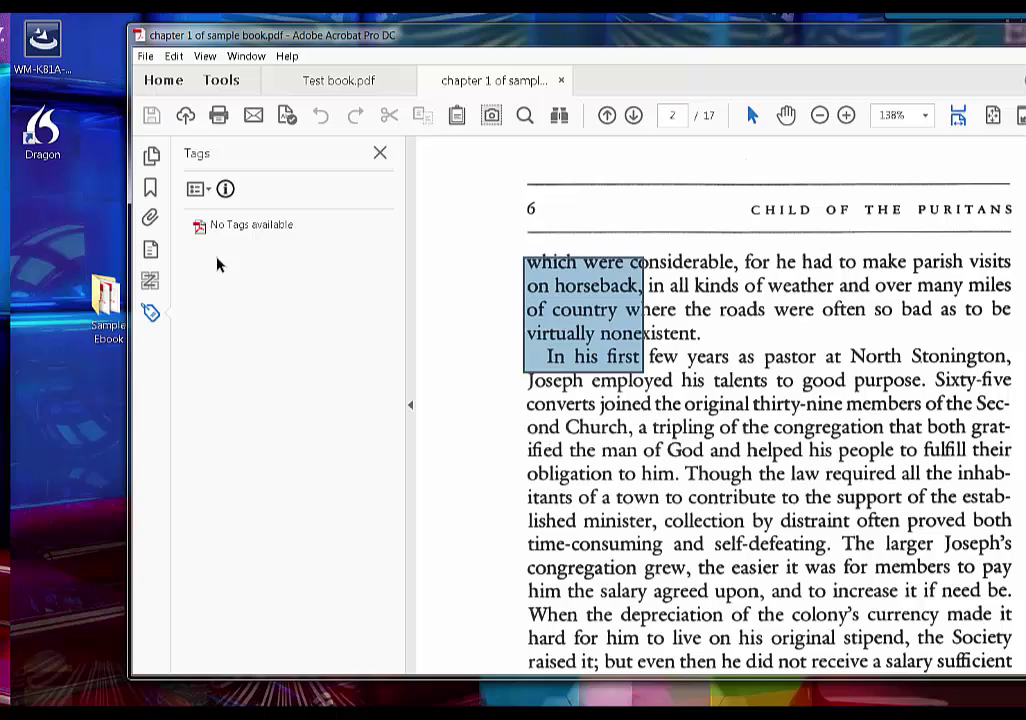